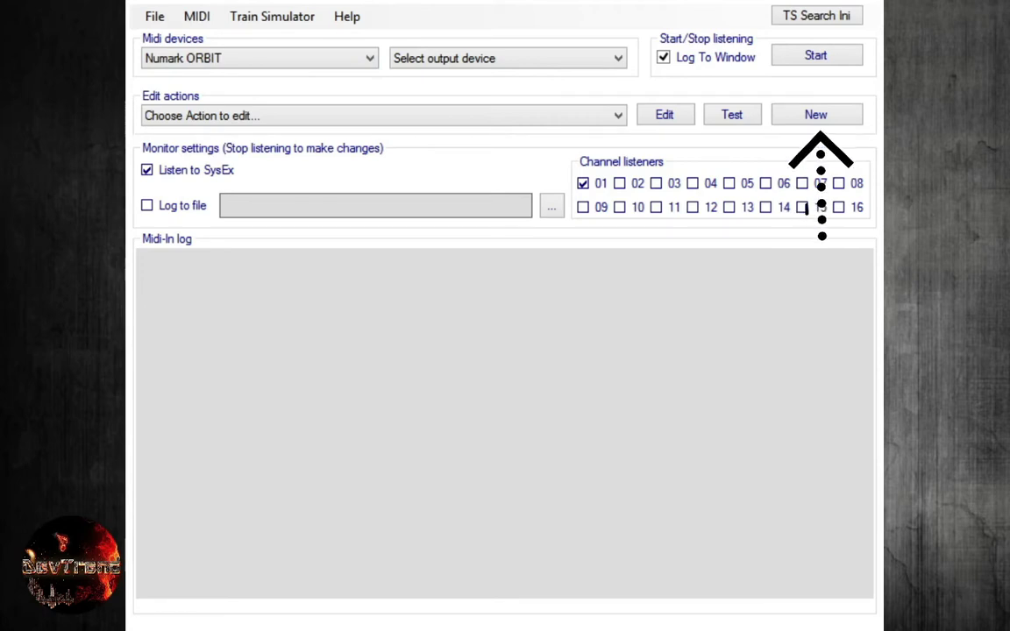
Step: Start listening for MIDI messages from the Numark ORBIT so its C3 presses are logged
{"action": "left_click", "coordinate": [820, 56]}
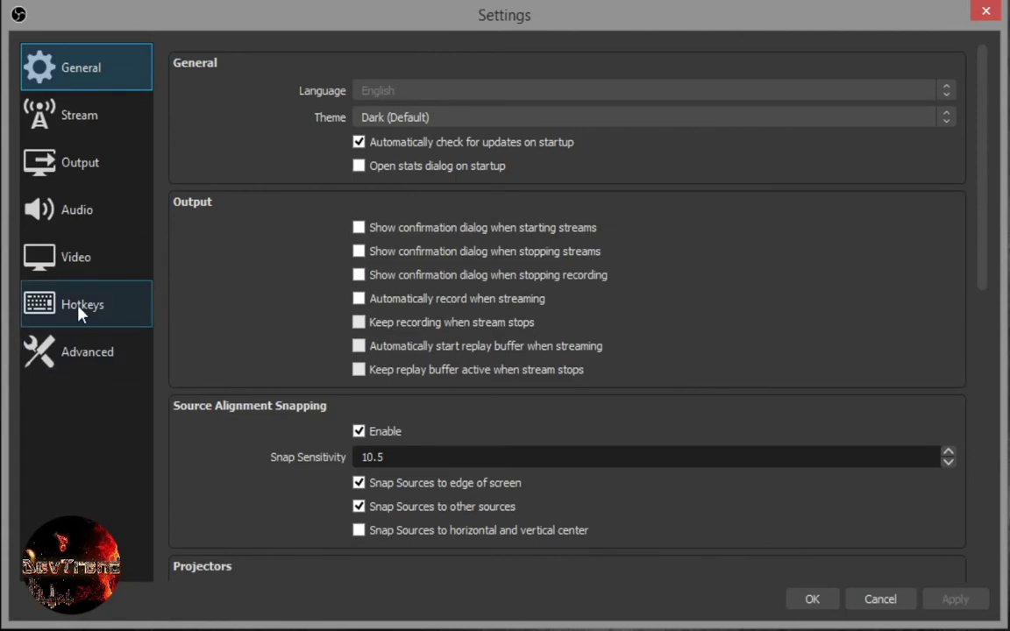
Step: Scroll OBS's Hotkeys settings down to the Intro source section
{"action": "left_click", "coordinate": [79, 315]}
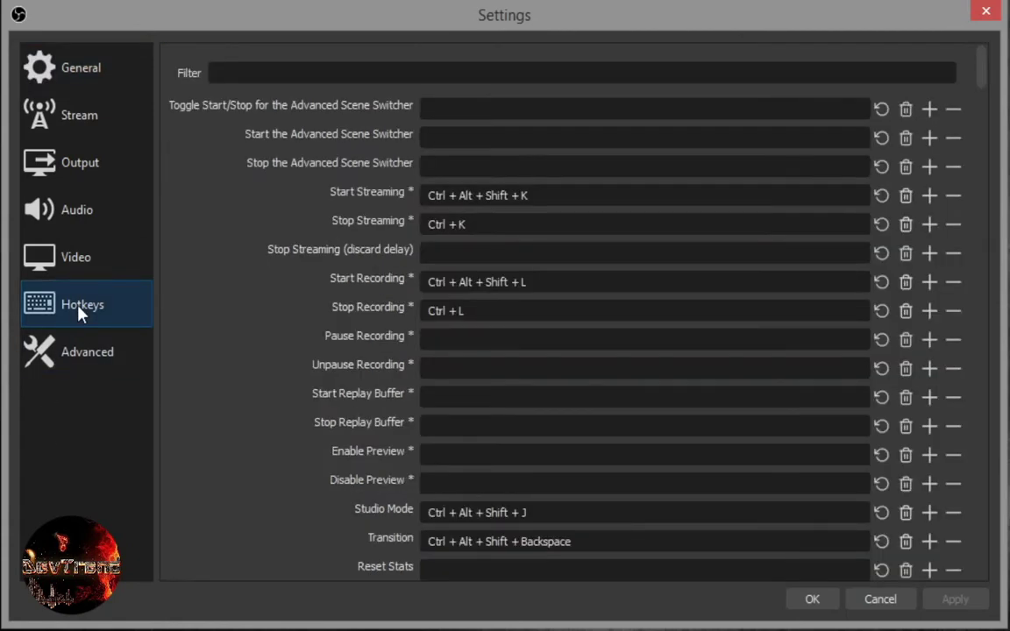
{"action": "scroll", "coordinate": [322, 273], "scroll_direction": "down", "scroll_amount": 5}
{"action": "scroll", "coordinate": [322, 273], "scroll_direction": "down", "scroll_amount": 5}
{"action": "scroll", "coordinate": [322, 274], "scroll_direction": "down", "scroll_amount": 5}
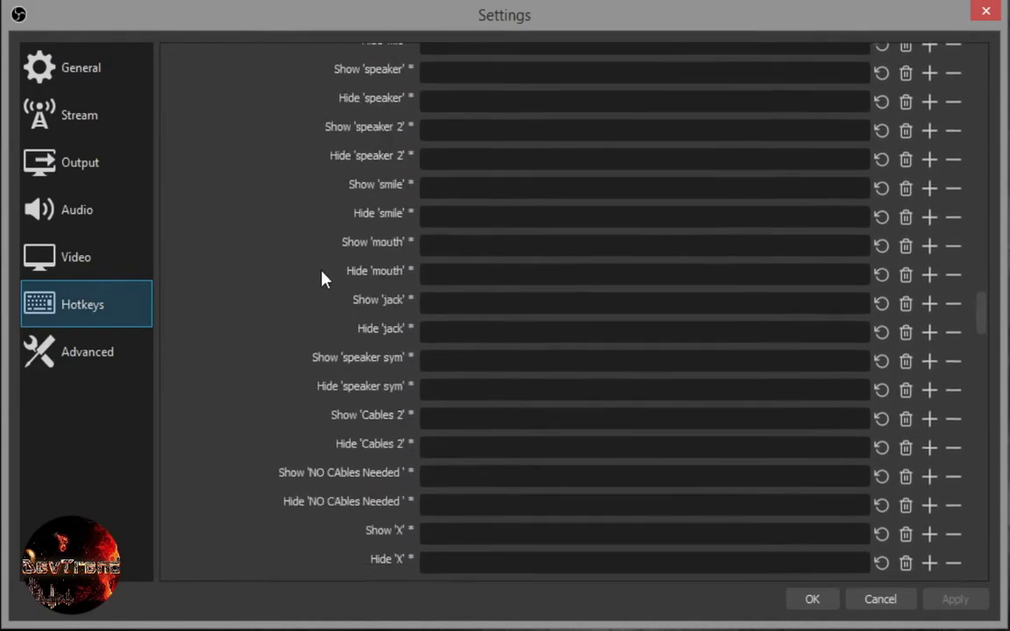
{"action": "scroll", "coordinate": [322, 274], "scroll_direction": "down", "scroll_amount": 5}
{"action": "scroll", "coordinate": [322, 273], "scroll_direction": "down", "scroll_amount": 5}
{"action": "scroll", "coordinate": [322, 274], "scroll_direction": "down", "scroll_amount": 5}
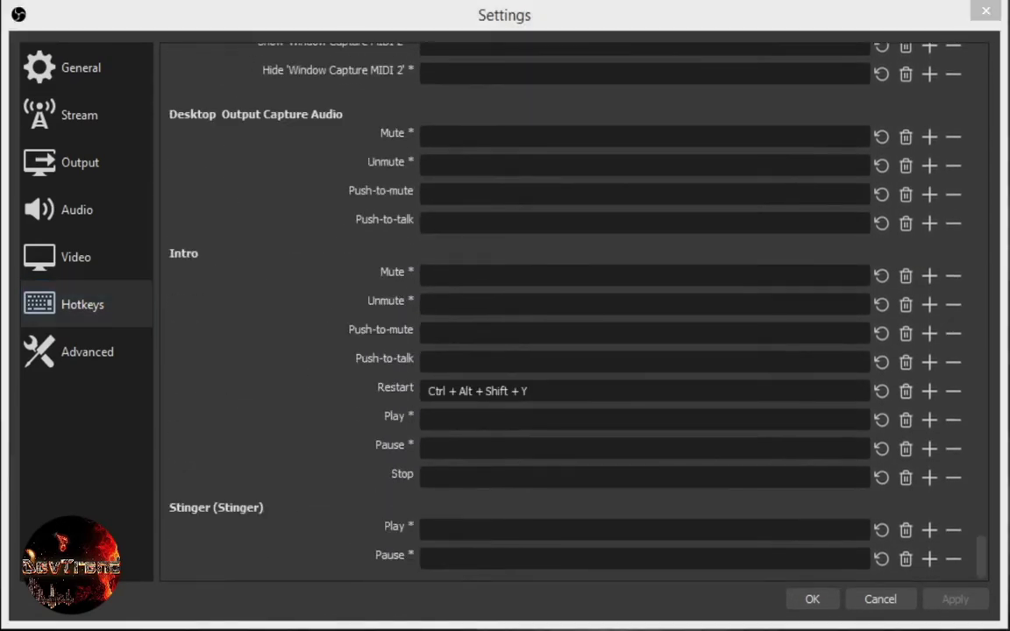
Step: Select the Intro Restart hotkey text, Ctrl + Alt + Shift + Y, and bring up its copy menu
{"action": "left_click", "coordinate": [582, 390]}
{"action": "left_click_drag", "start_coordinate": [519, 378], "coordinate": [387, 388]}
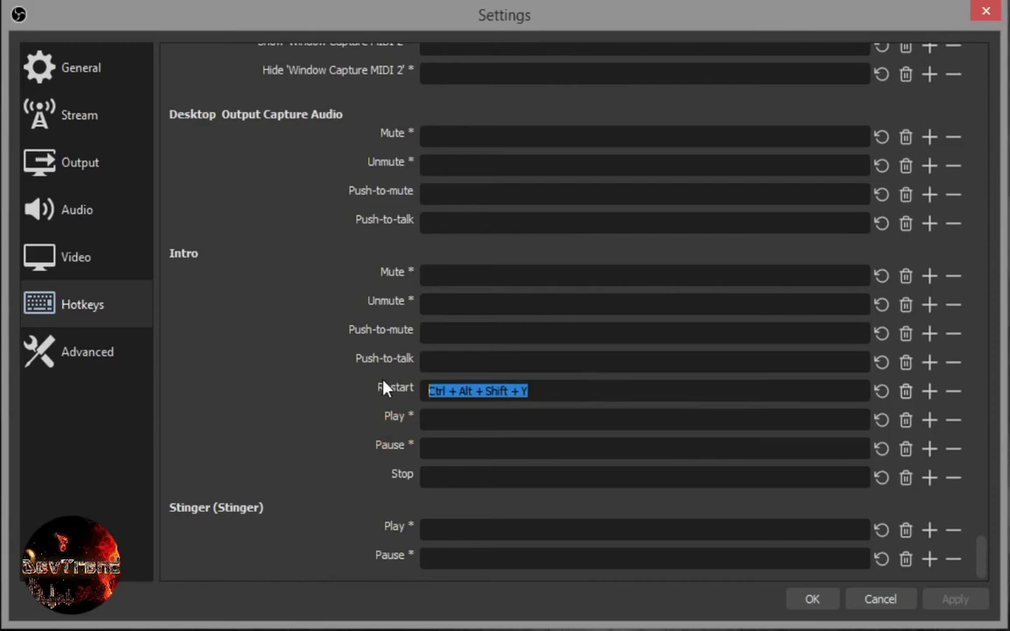
{"action": "right_click", "coordinate": [491, 391]}
Step: Copy the Intro Restart hotkey and create an action from the NoteOn C3 Velo=127 log row
{"action": "left_click", "coordinate": [523, 476]}
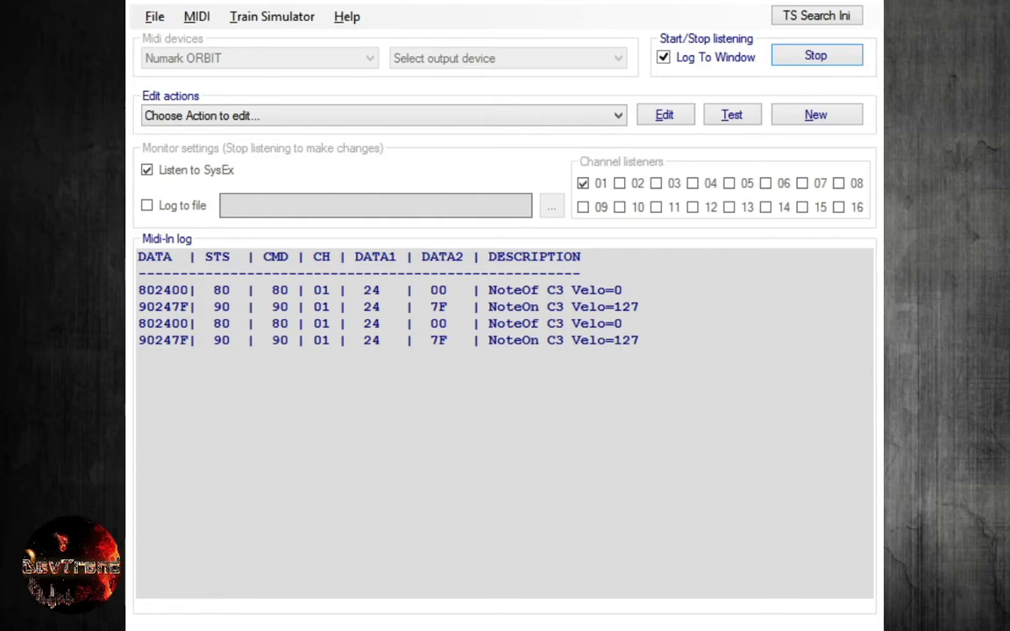
{"action": "left_click", "coordinate": [386, 306]}
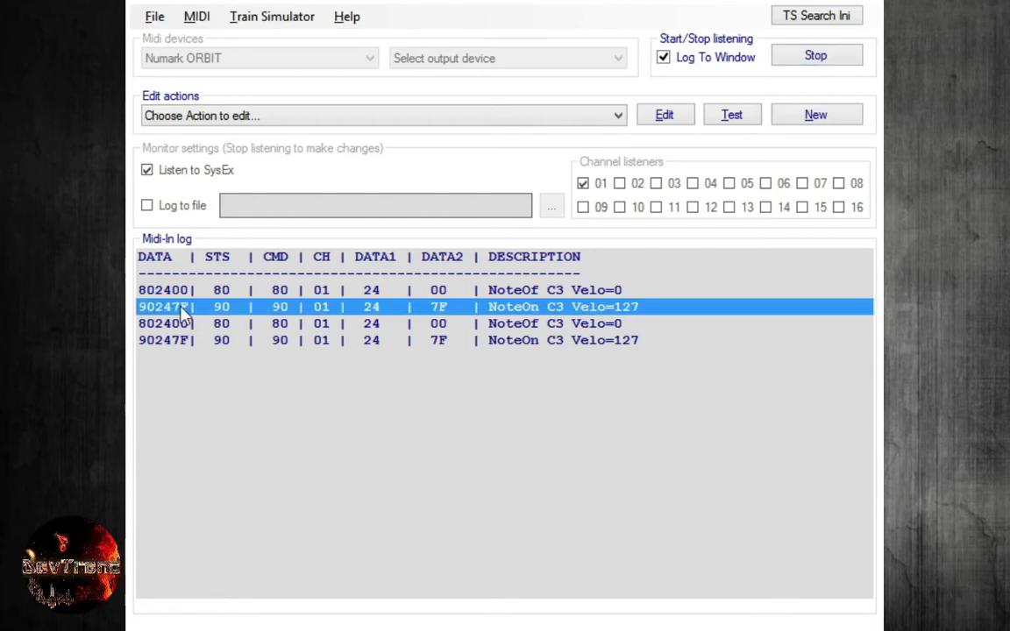
{"action": "double_click", "coordinate": [386, 306]}
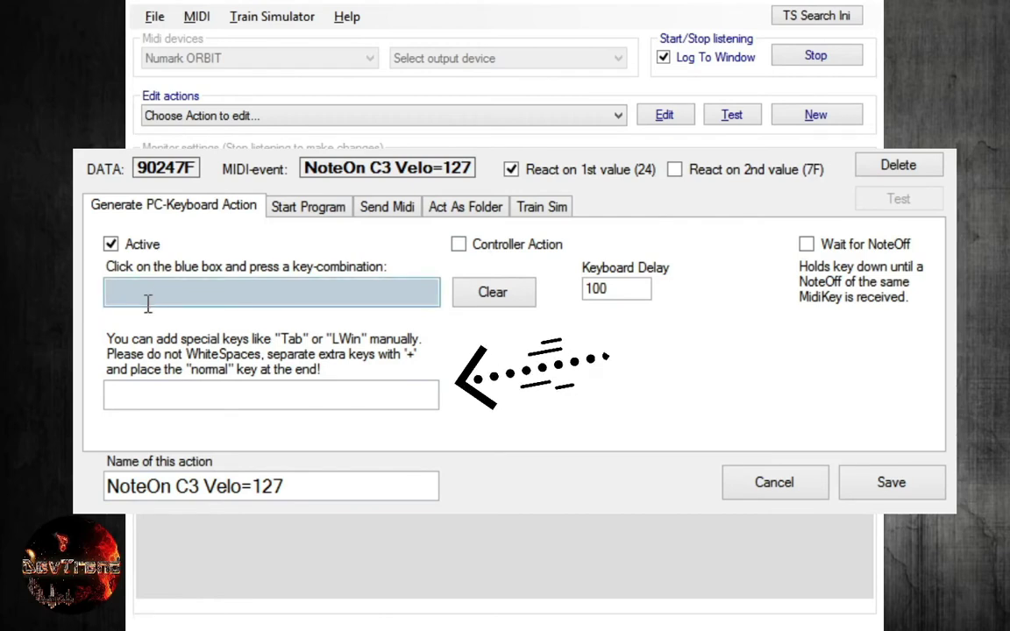
Step: Set the action's keys to Ctrl + Alt + Shift + Y, rename it INTRO, and save
{"action": "left_click", "coordinate": [158, 400]}
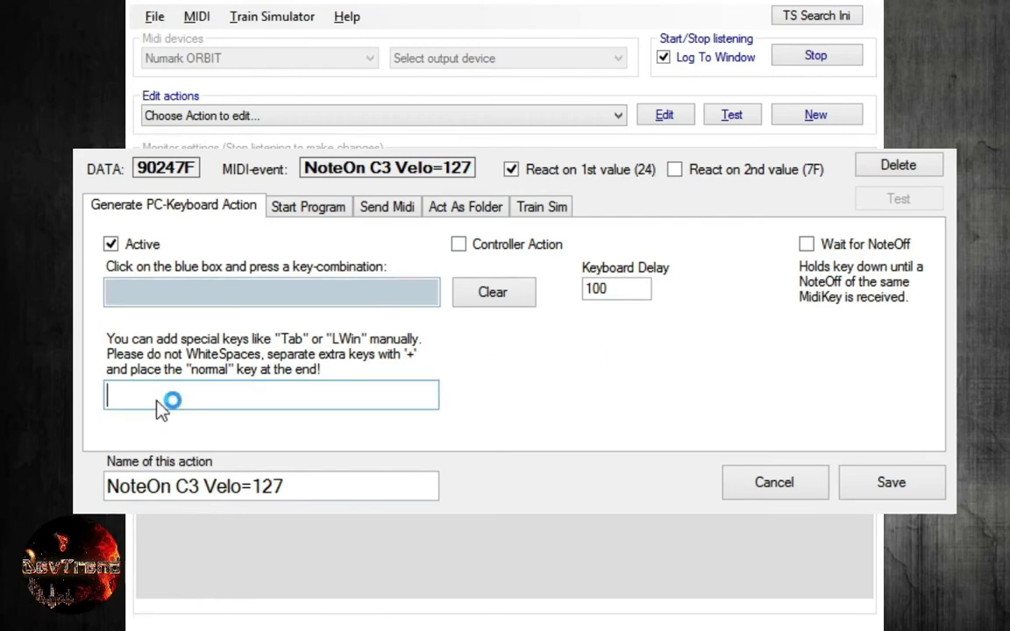
{"action": "type", "text": "Ctrl + Alt + Shift + Y"}
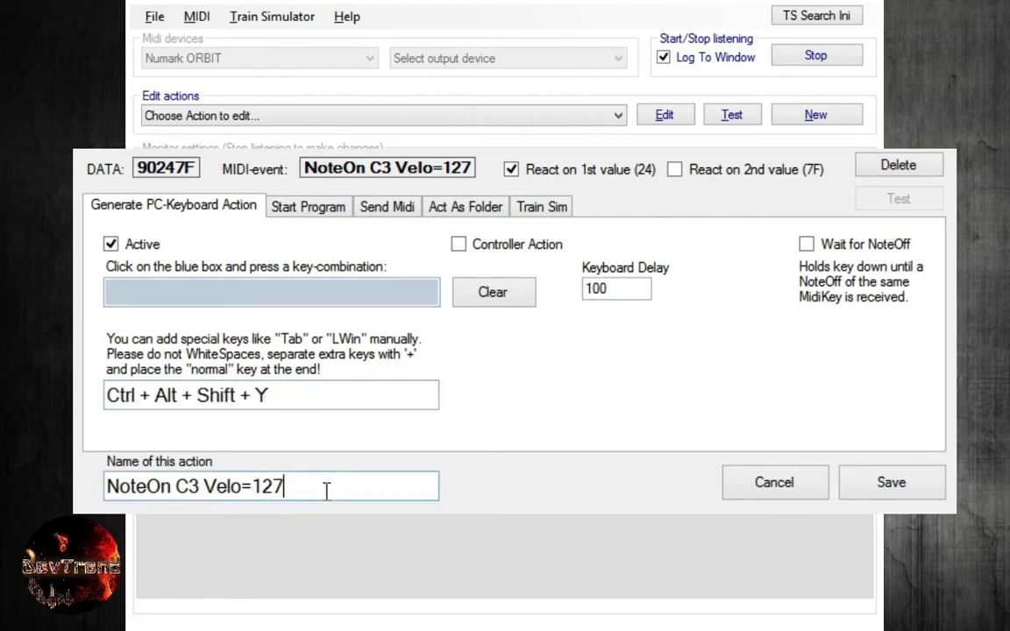
{"action": "left_click_drag", "start_coordinate": [324, 486], "coordinate": [76, 482]}
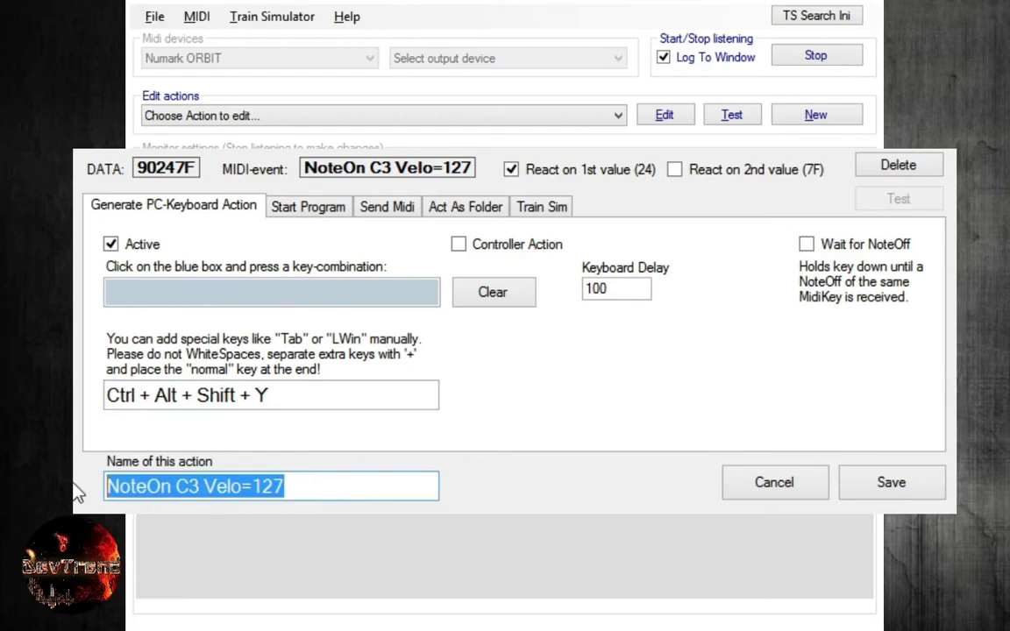
{"action": "type", "text": "INTRO"}
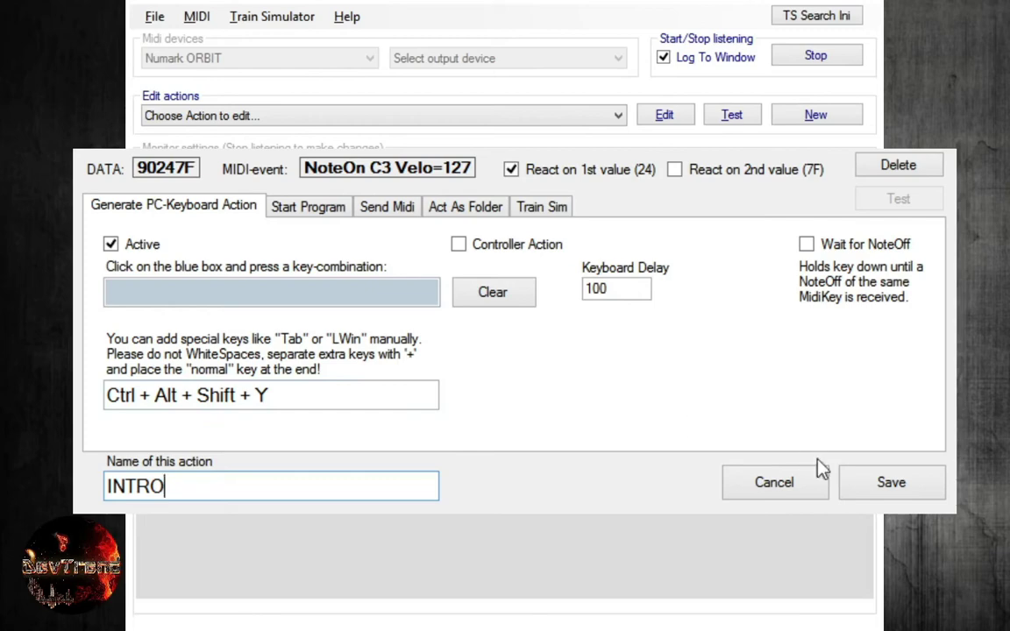
{"action": "left_click", "coordinate": [865, 485]}
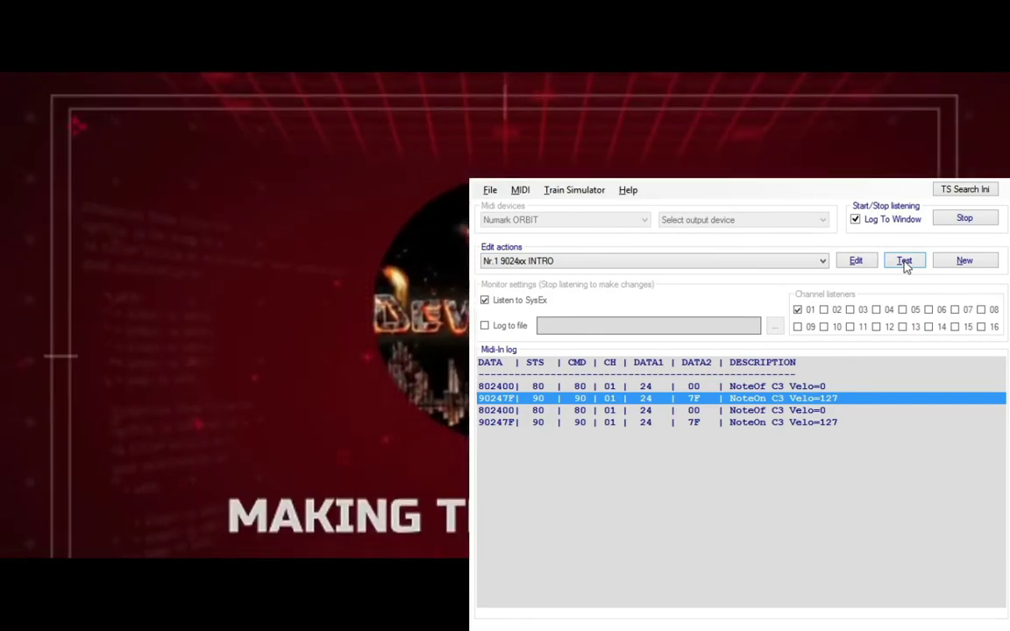
Step: Test the Nr.1 9024xx INTRO action so the OBS intro video restarts
{"action": "left_click", "coordinate": [903, 262]}
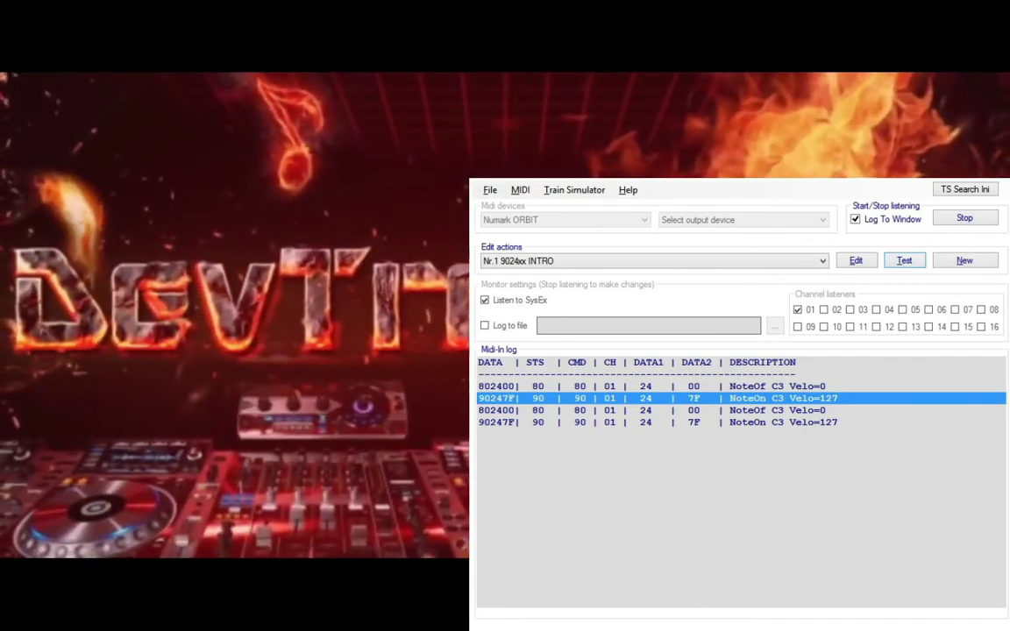
Step: Press the mapped Orbit pad repeatedly, restarting the intro and logging new NoteOn/NoteOff C3 rows
{"action": "key", "text": "alt"}
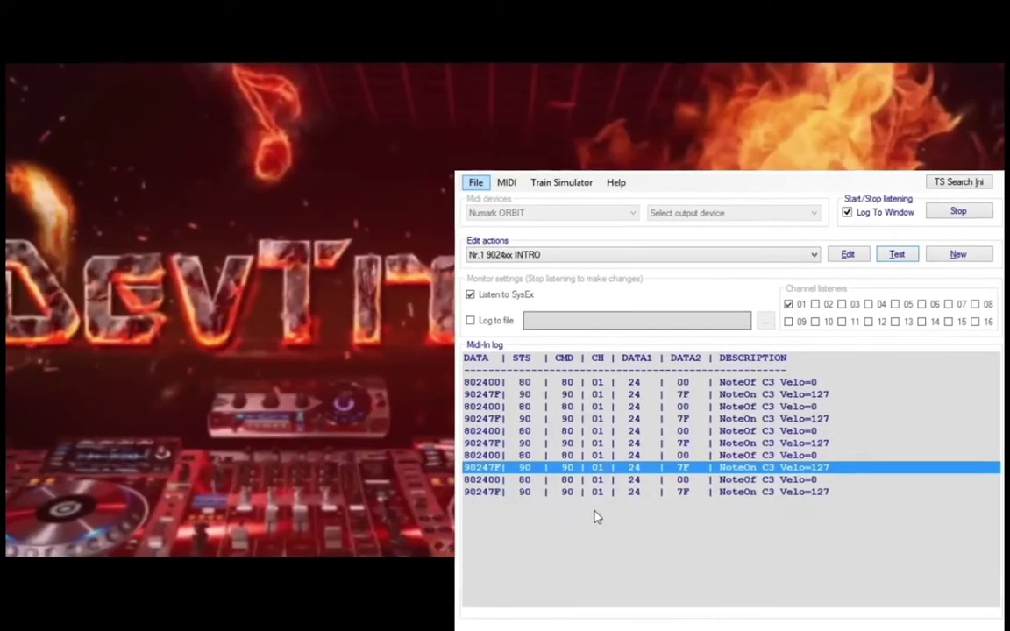
{"action": "scroll", "coordinate": [761, 243], "scroll_direction": "down", "scroll_amount": 1}
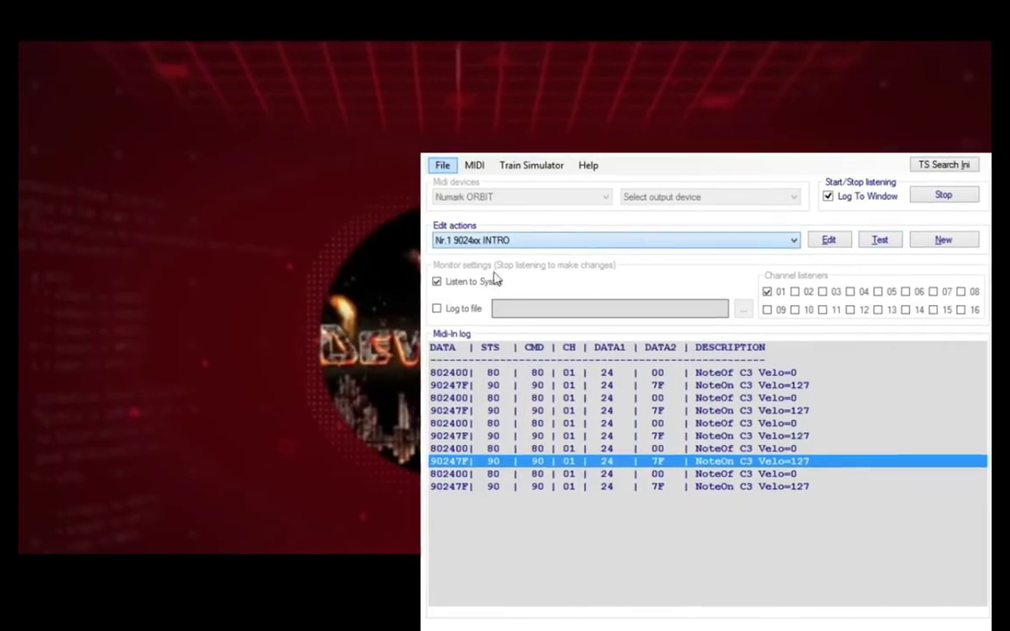